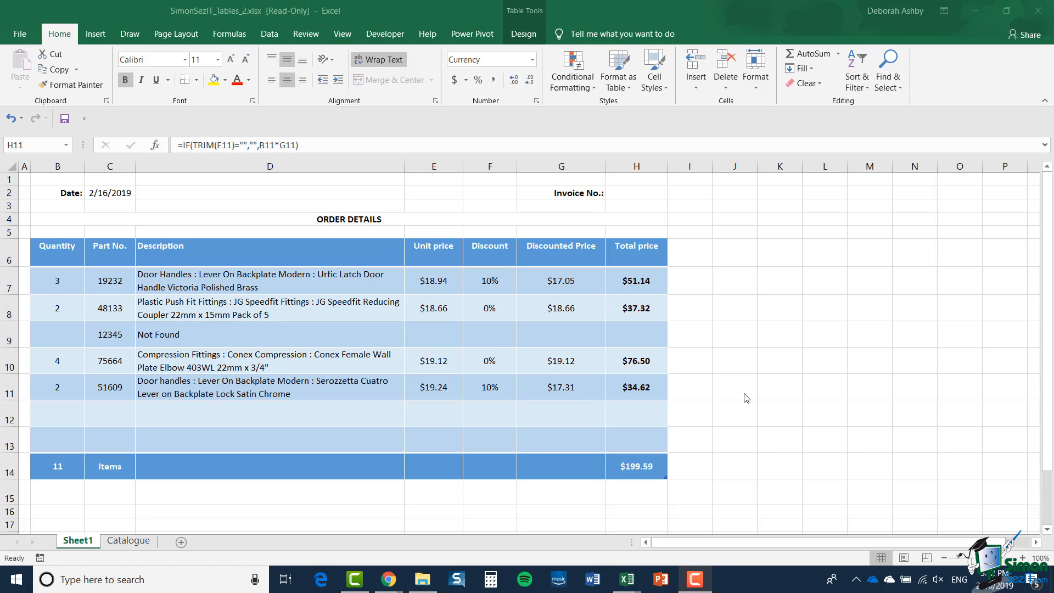
Step: In the H11 total price formula, replace the B11 reference with the structured reference [Quantity]
{"action": "left_click", "coordinate": [647, 389]}
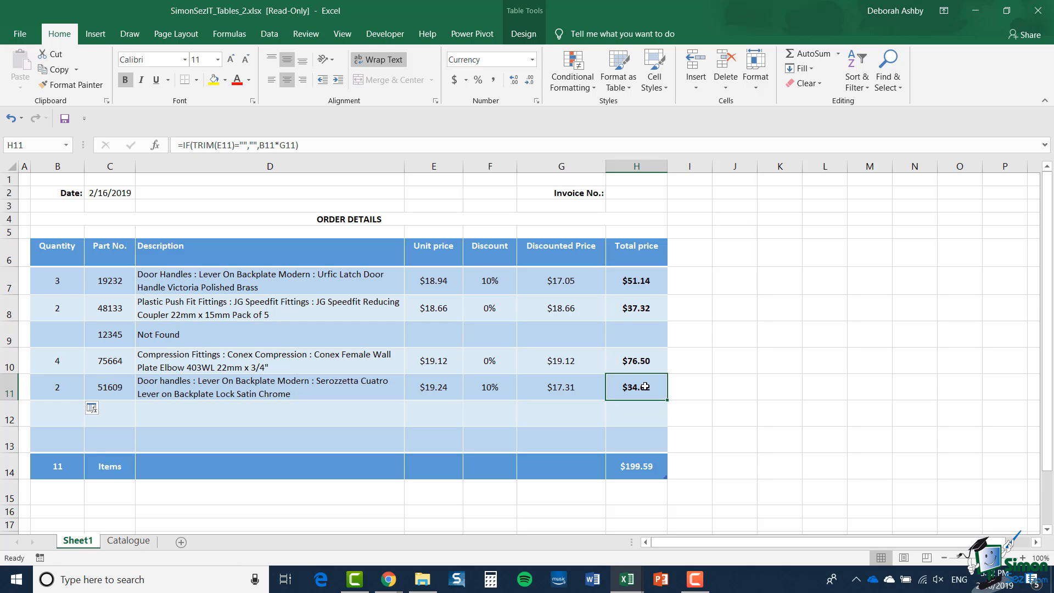
{"action": "left_click", "coordinate": [238, 396]}
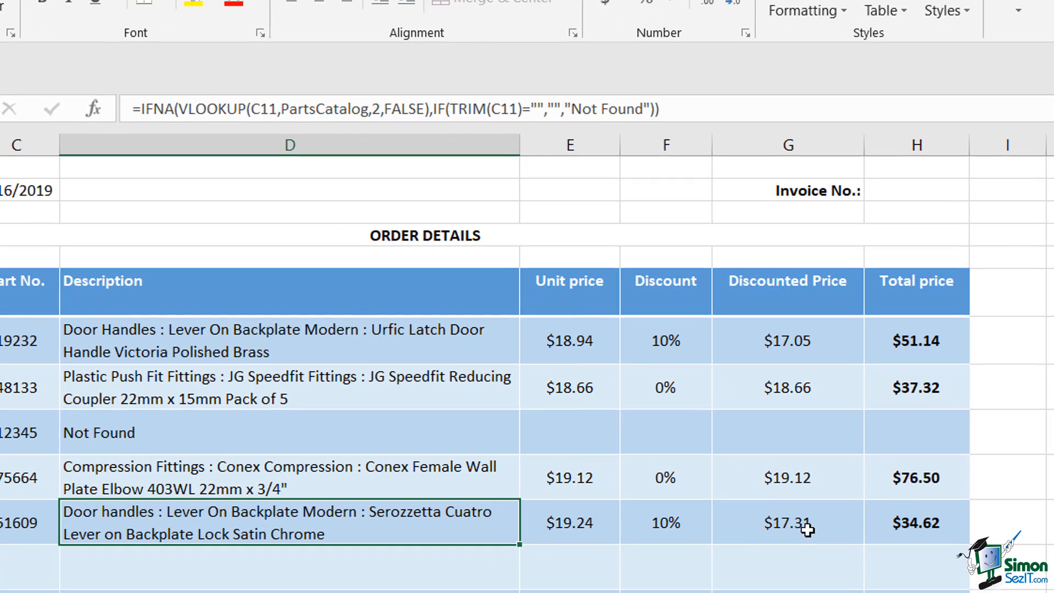
{"action": "left_click", "coordinate": [906, 525]}
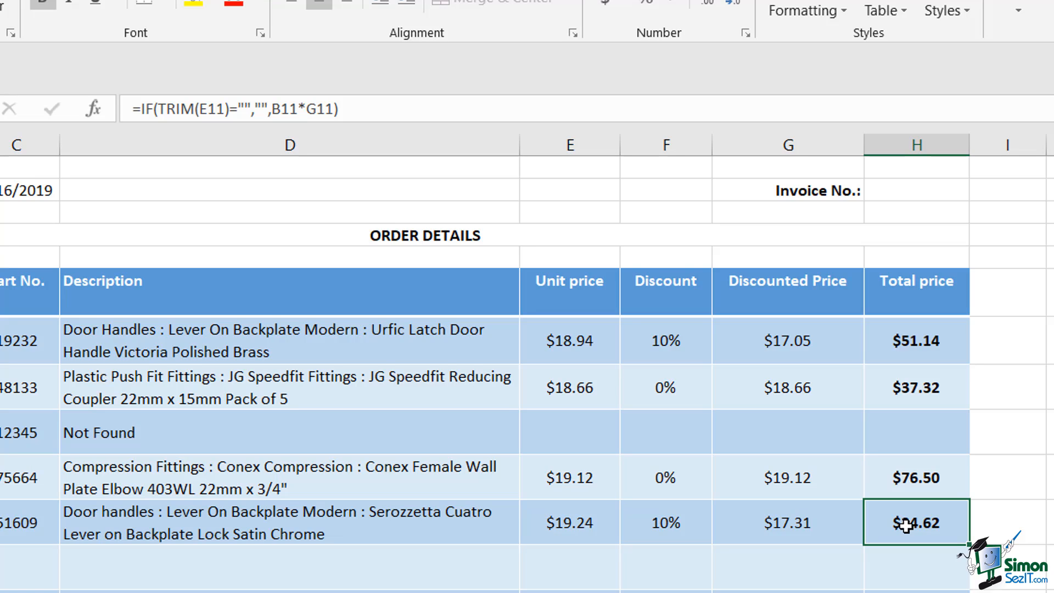
{"action": "left_click", "coordinate": [288, 109]}
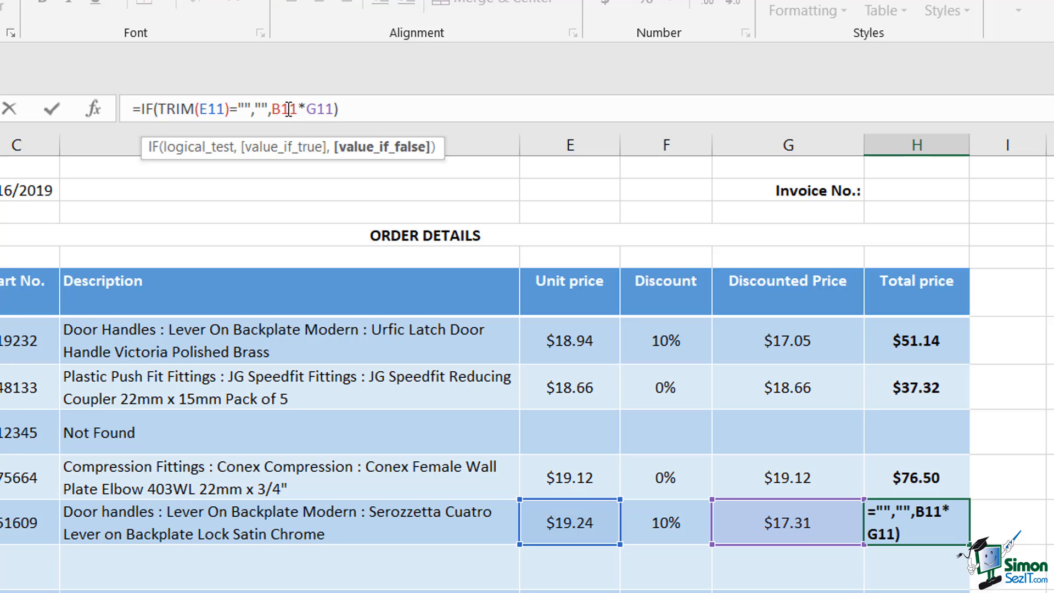
{"action": "double_click", "coordinate": [289, 109]}
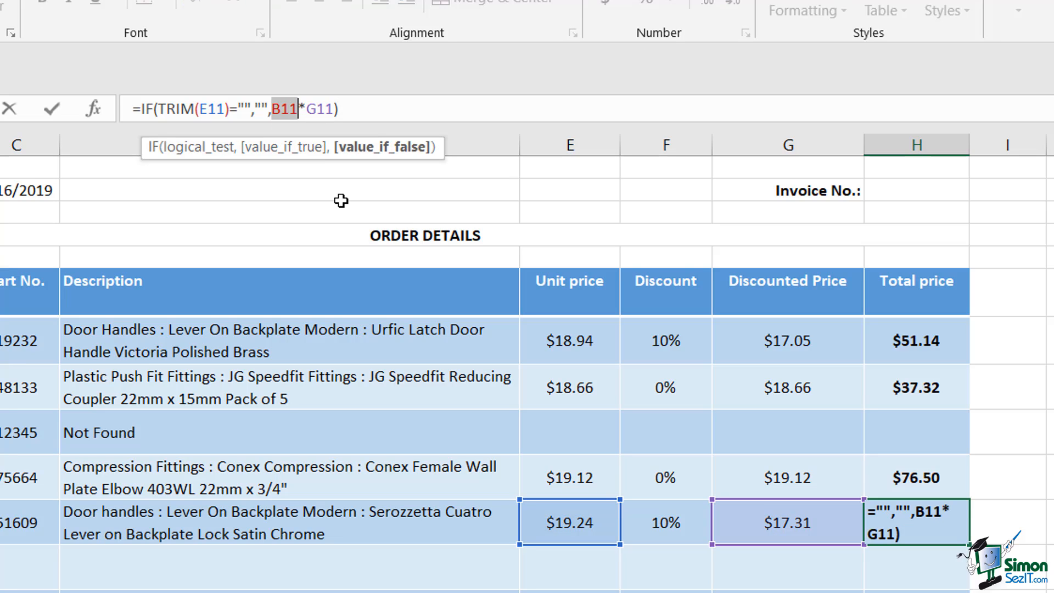
{"action": "type", "text": "["}
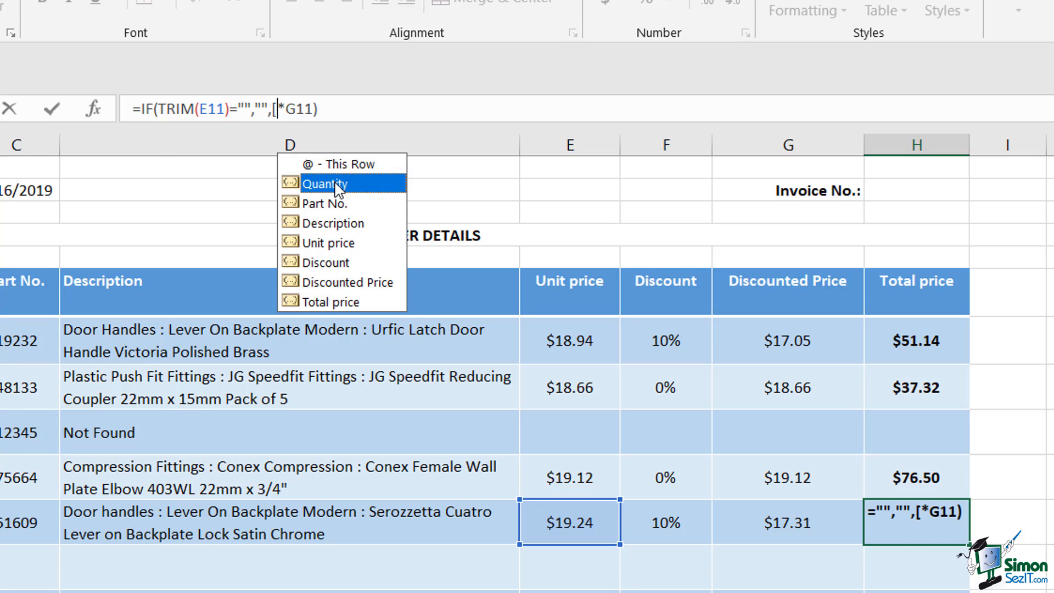
{"action": "double_click", "coordinate": [335, 185]}
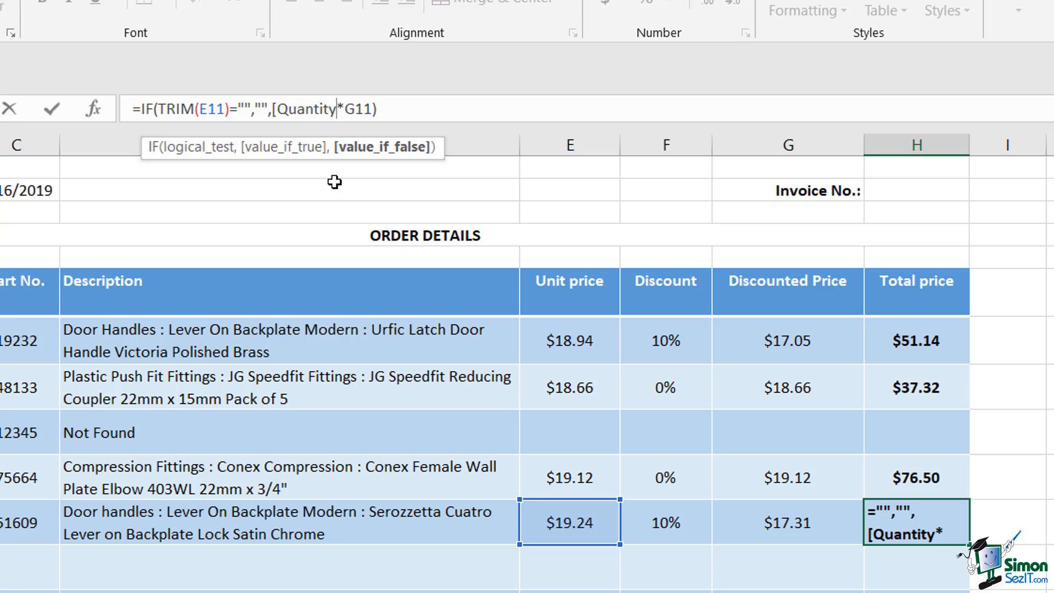
{"action": "type", "text": "]"}
{"action": "key", "text": "Return"}
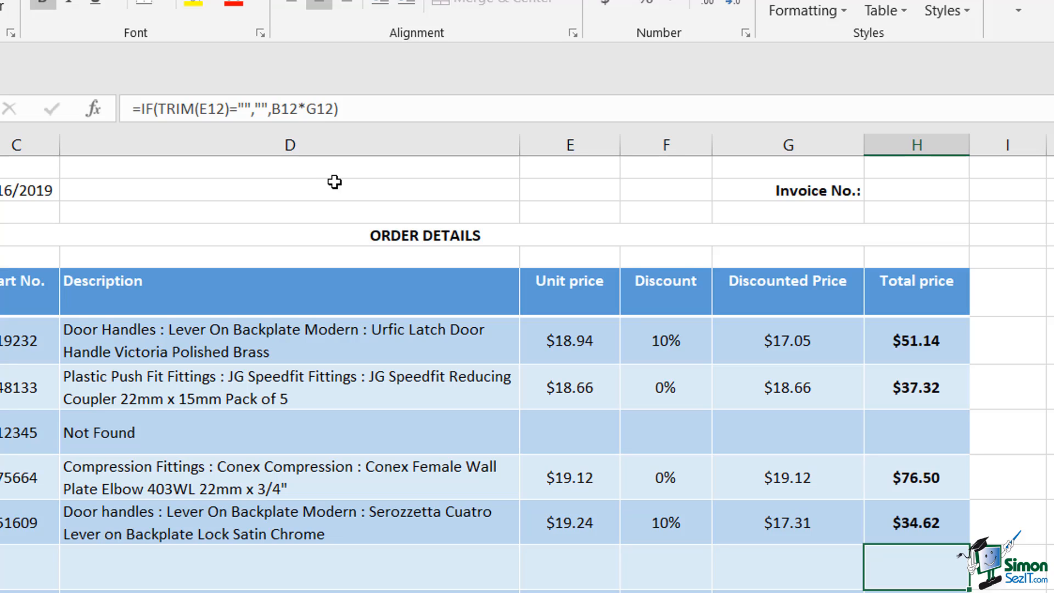
Step: In the H11 total price formula, replace the G11 reference with the structured reference [Discounted Price]
{"action": "left_click", "coordinate": [908, 520]}
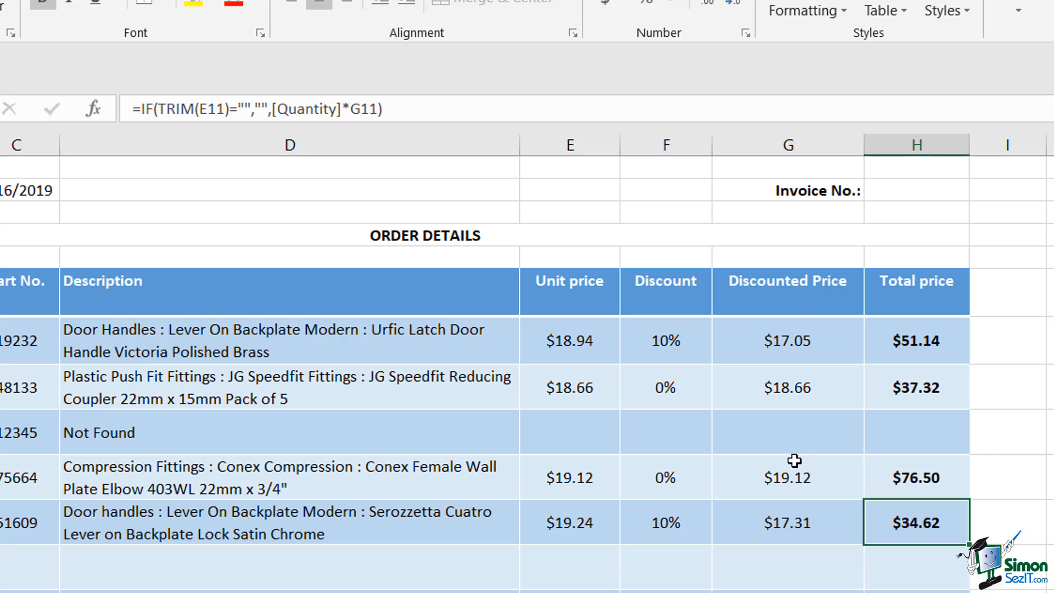
{"action": "double_click", "coordinate": [372, 112]}
{"action": "type", "text": "["}
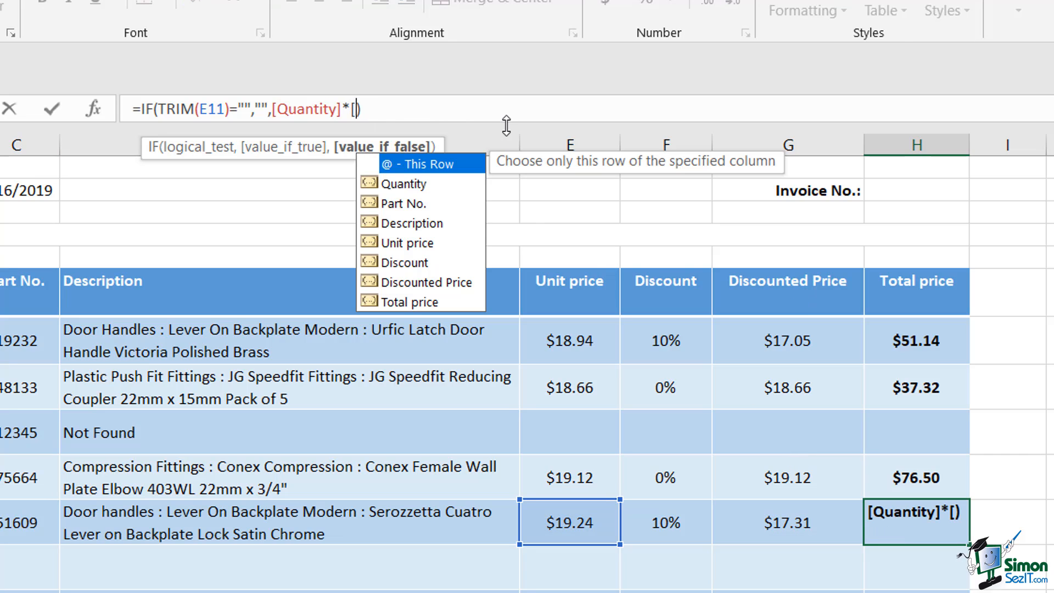
{"action": "double_click", "coordinate": [470, 282]}
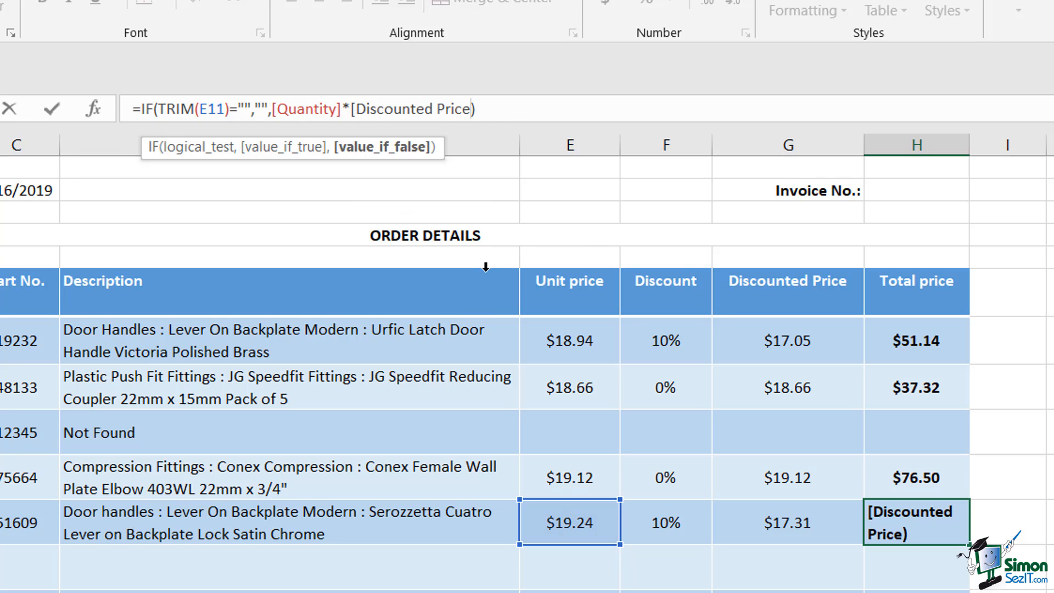
{"action": "type", "text": "]"}
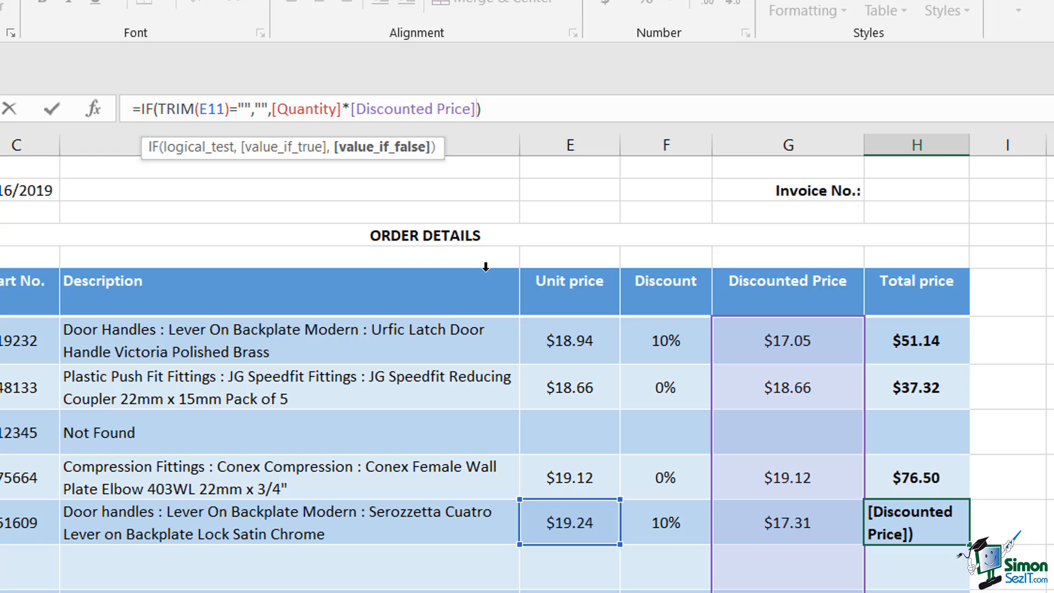
{"action": "key", "text": "Return"}
{"action": "key", "text": "Up"}
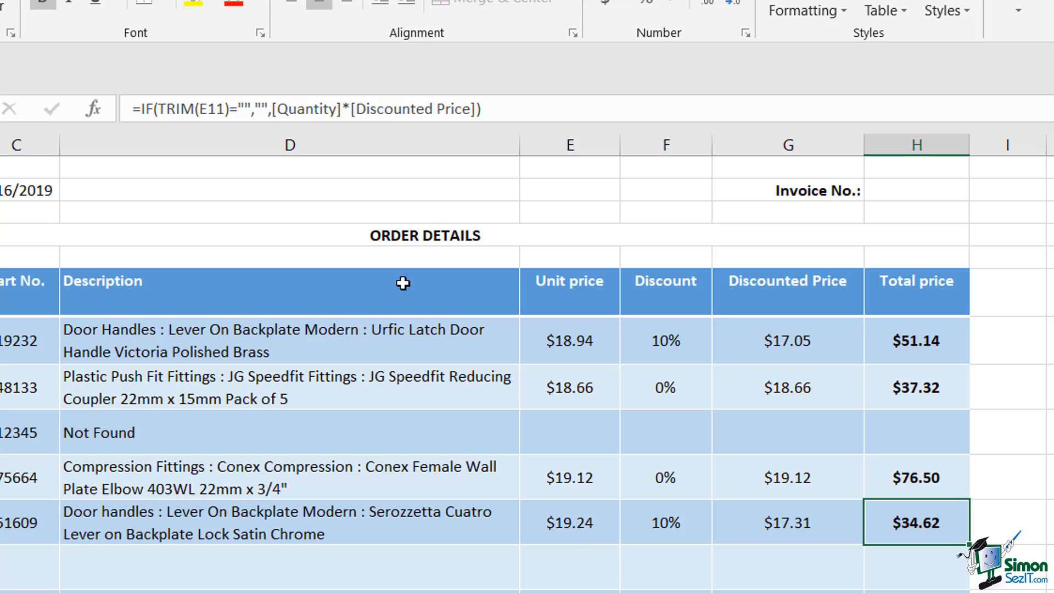
Step: Replace the E11 reference inside the TRIM function of the H11 formula with the structured reference [Unit price]
{"action": "double_click", "coordinate": [217, 108]}
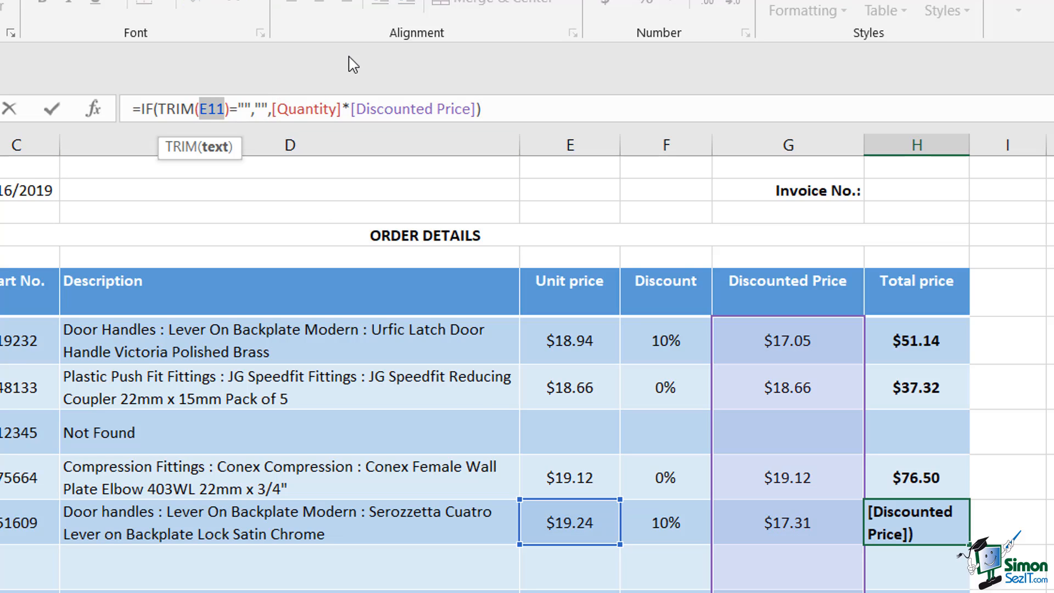
{"action": "type", "text": "["}
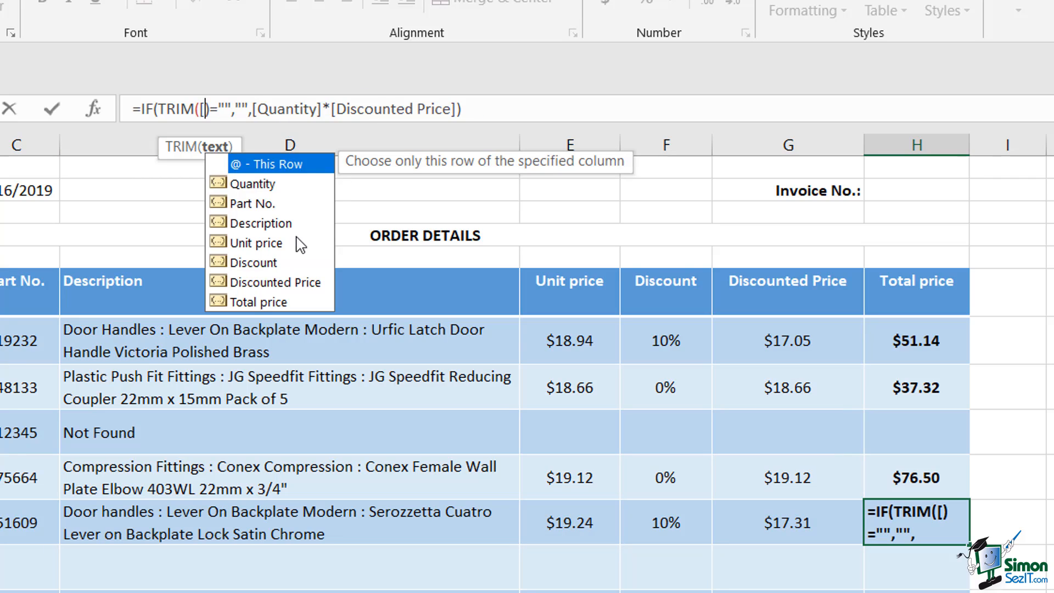
{"action": "double_click", "coordinate": [279, 243]}
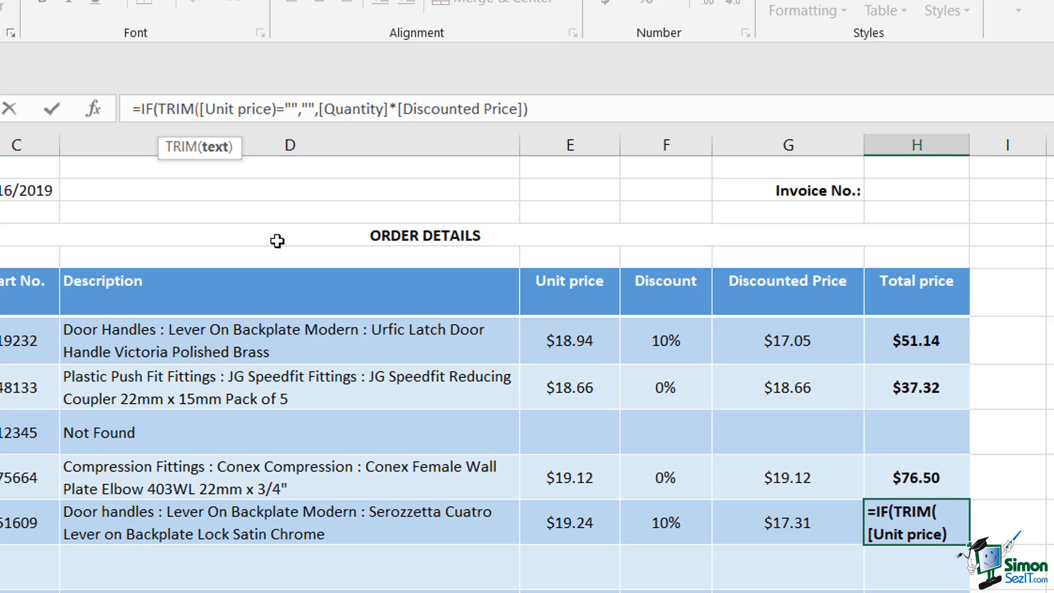
{"action": "type", "text": "]"}
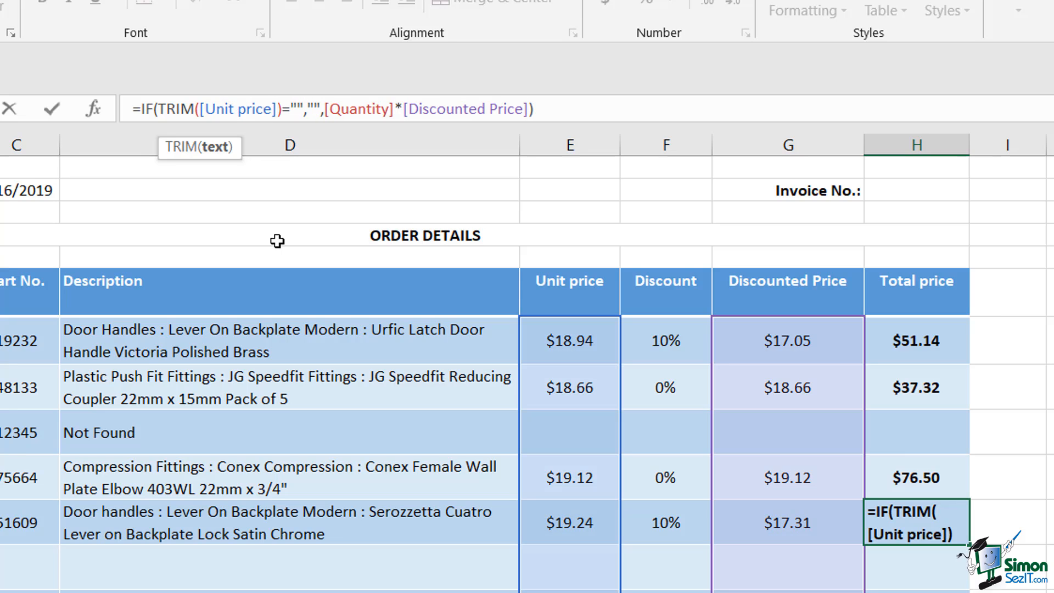
{"action": "left_click", "coordinate": [910, 531]}
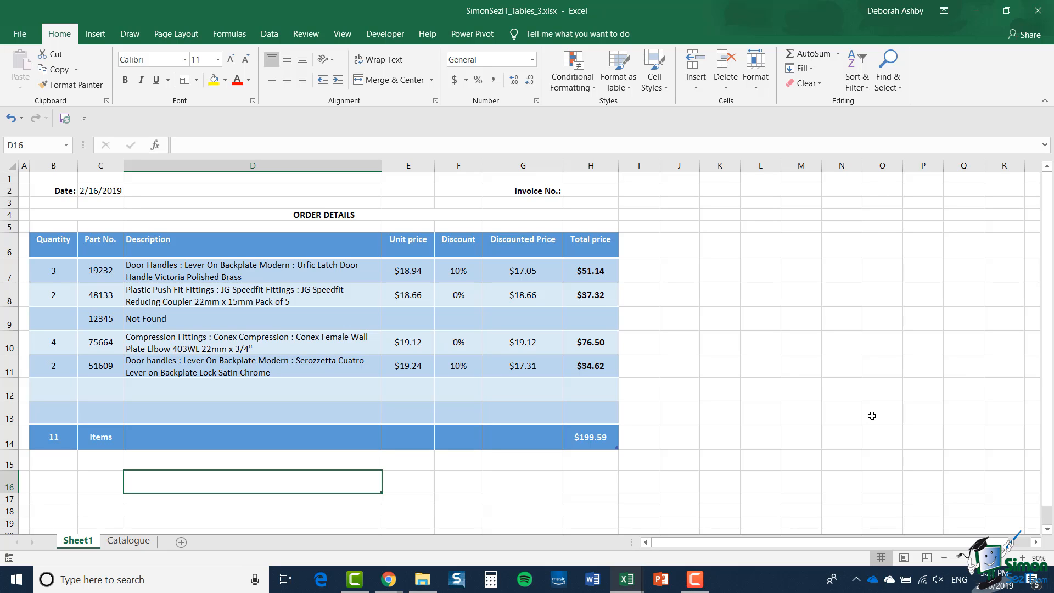
Step: Begin a formula in D16 that joins the text "There are " to a reference to OrderDetailsTable
{"action": "type", "text": "="}
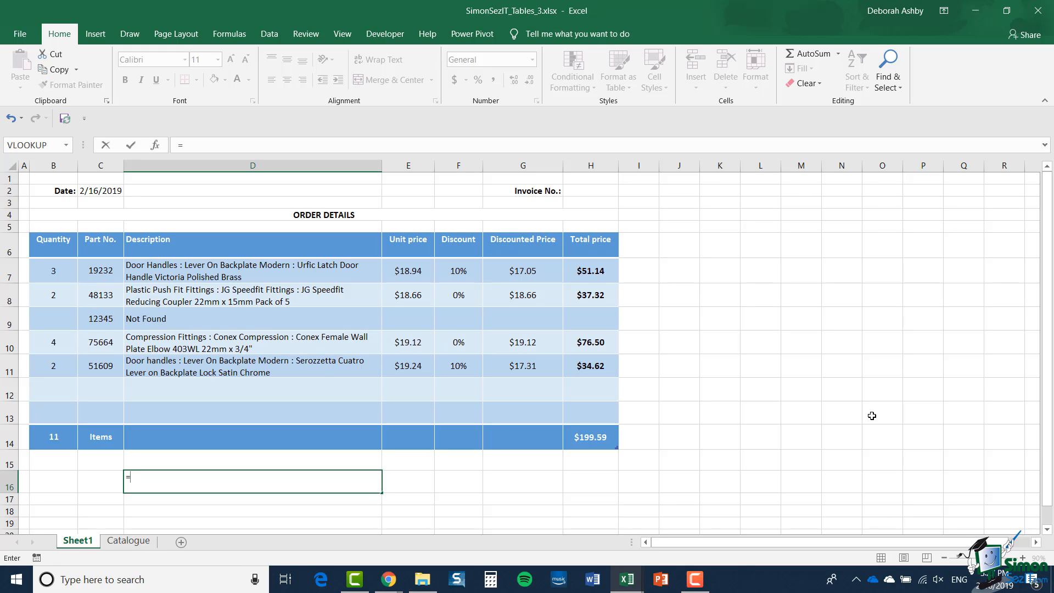
{"action": "type", "text": "\"There are \"&"}
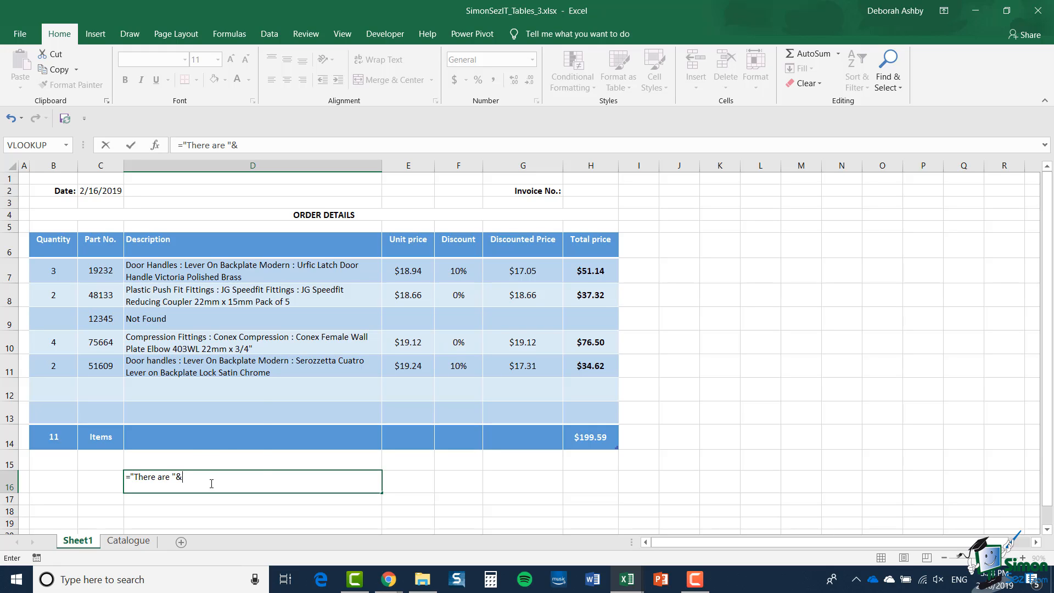
{"action": "type", "text": "o"}
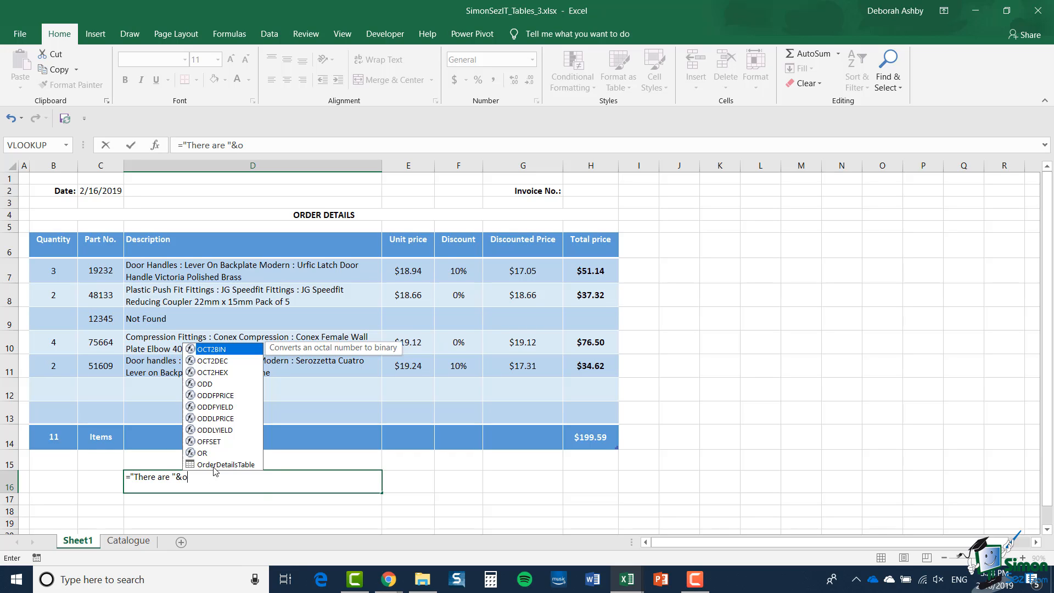
{"action": "double_click", "coordinate": [217, 464]}
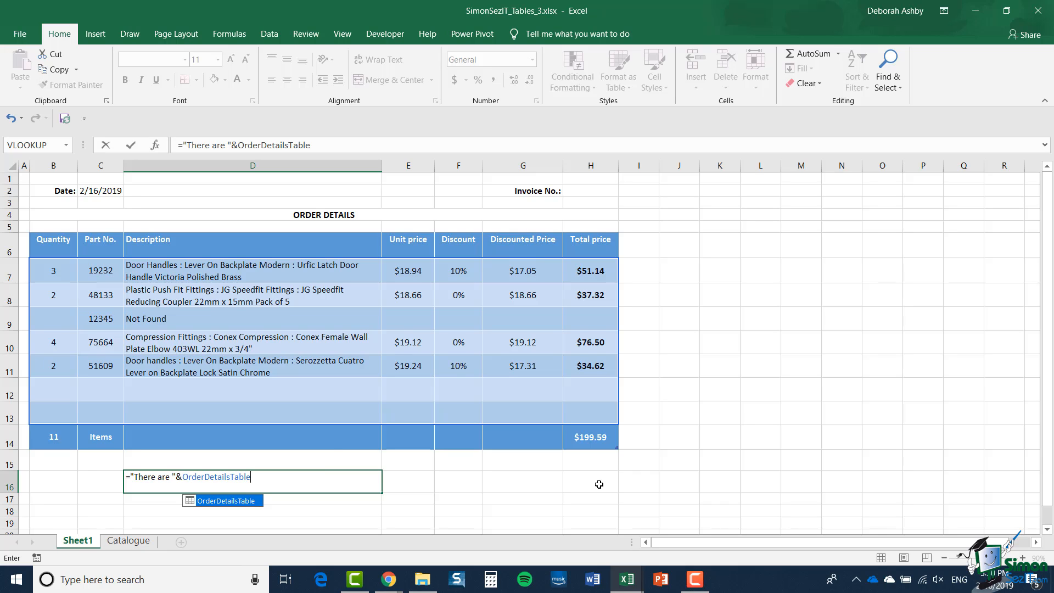
Step: Extend the OrderDetailsTable reference in D16 with [[#Totals],[Quantity]] so it points to the total row's quantity
{"action": "type", "text": "["}
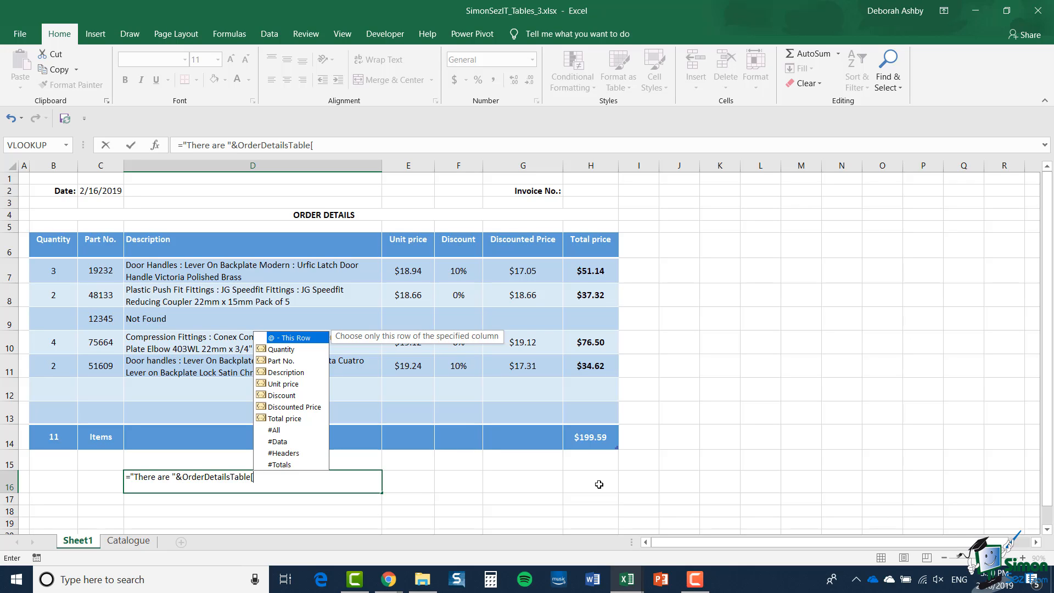
{"action": "type", "text": "["}
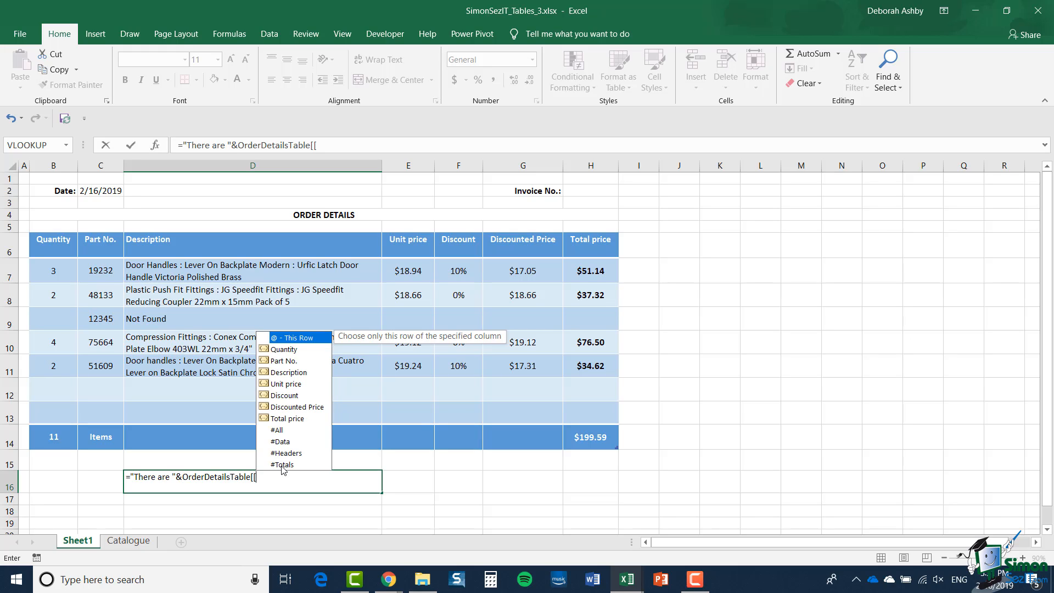
{"action": "double_click", "coordinate": [283, 465]}
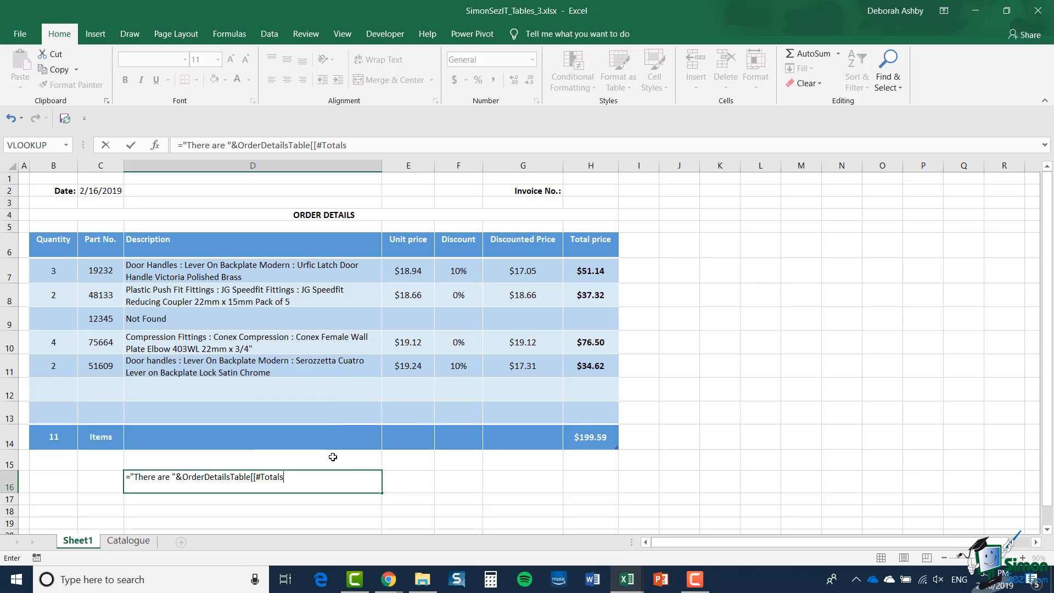
{"action": "type", "text": "],["}
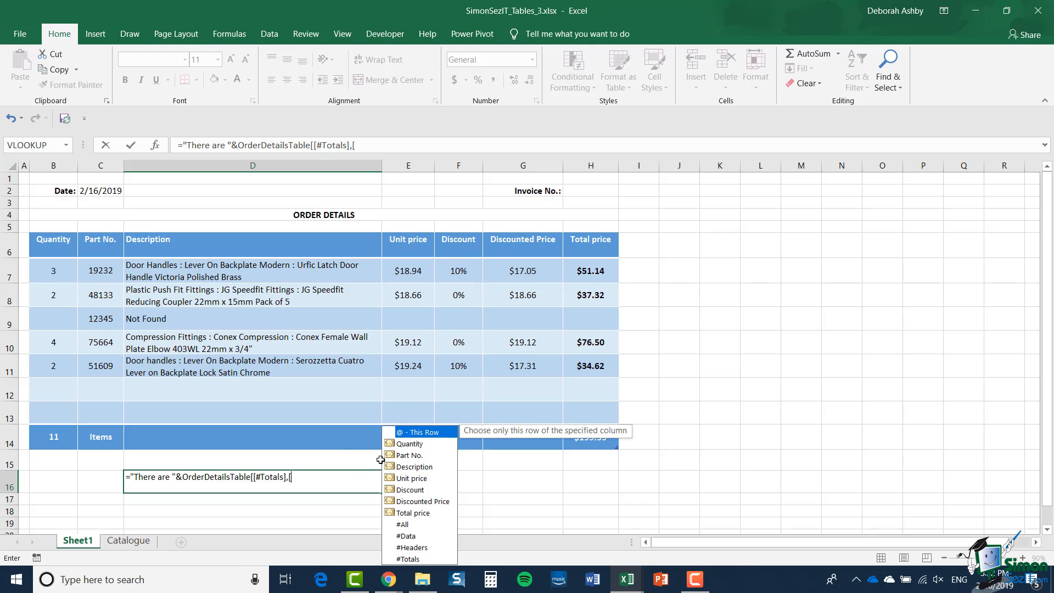
{"action": "double_click", "coordinate": [418, 443]}
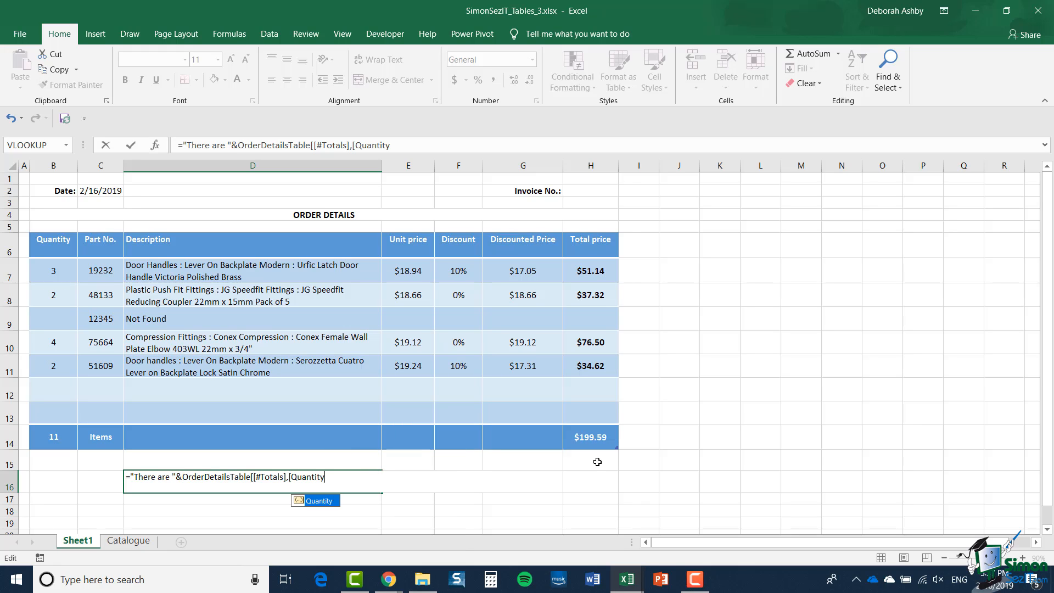
{"action": "type", "text": "]"}
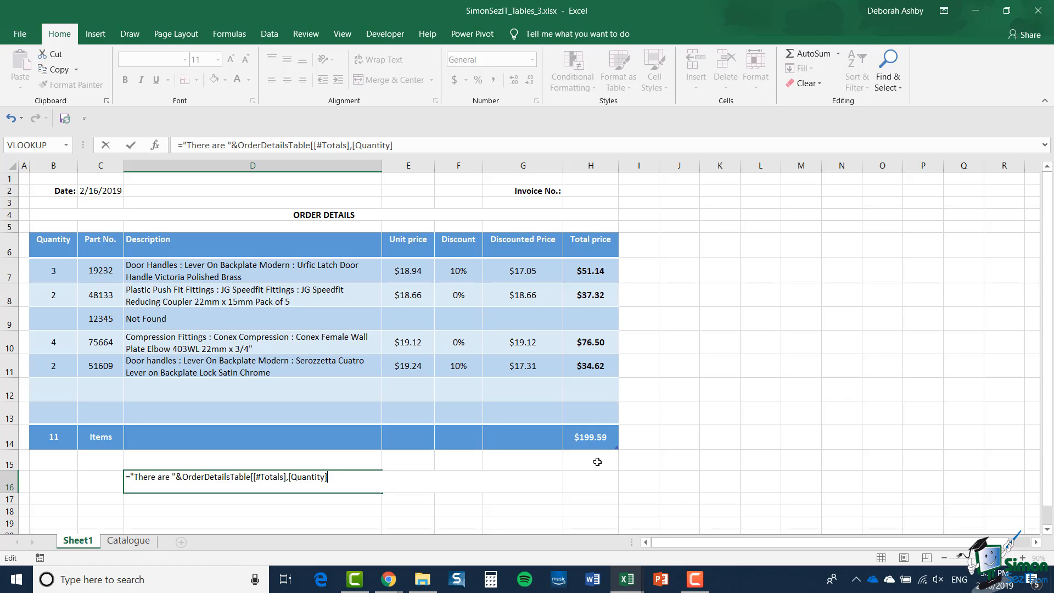
{"action": "type", "text": "]"}
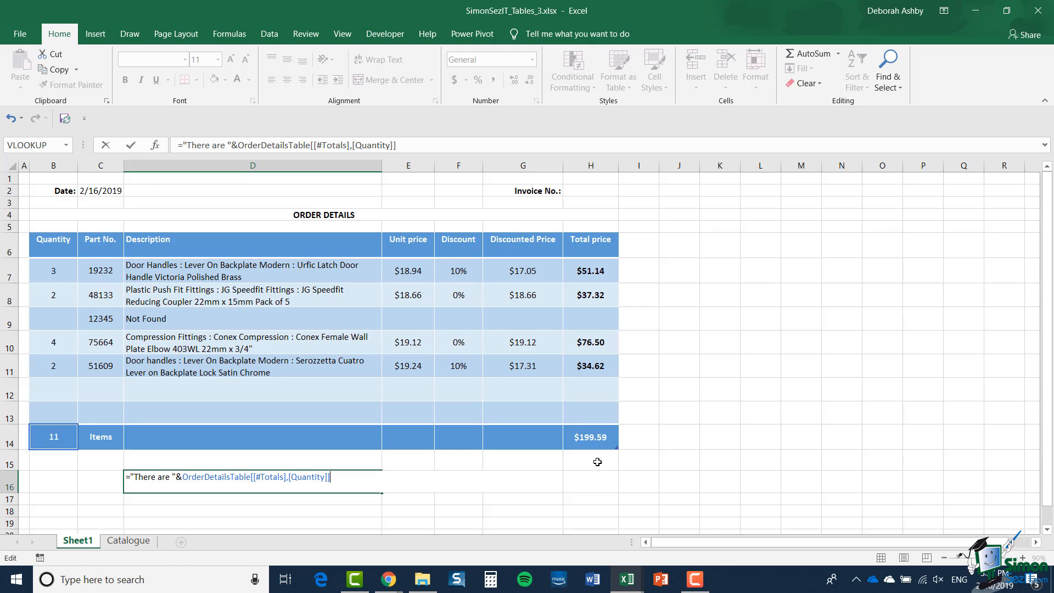
Step: Append &" items in your order. Thank you for your business" to the D16 formula and commit it
{"action": "type", "text": "&\" items in your order."}
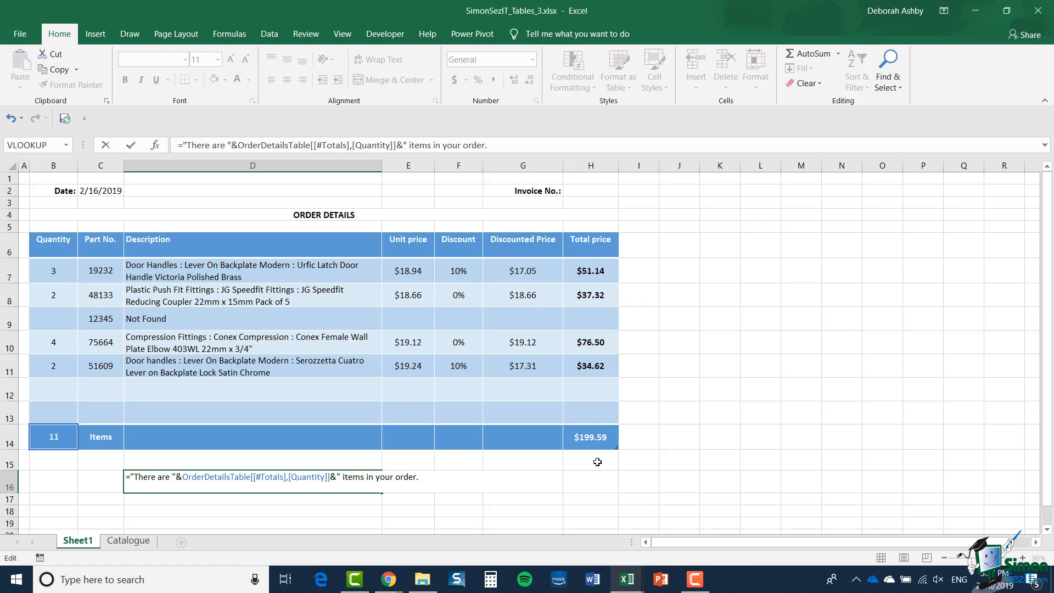
{"action": "type", "text": " Thank you for your busin"}
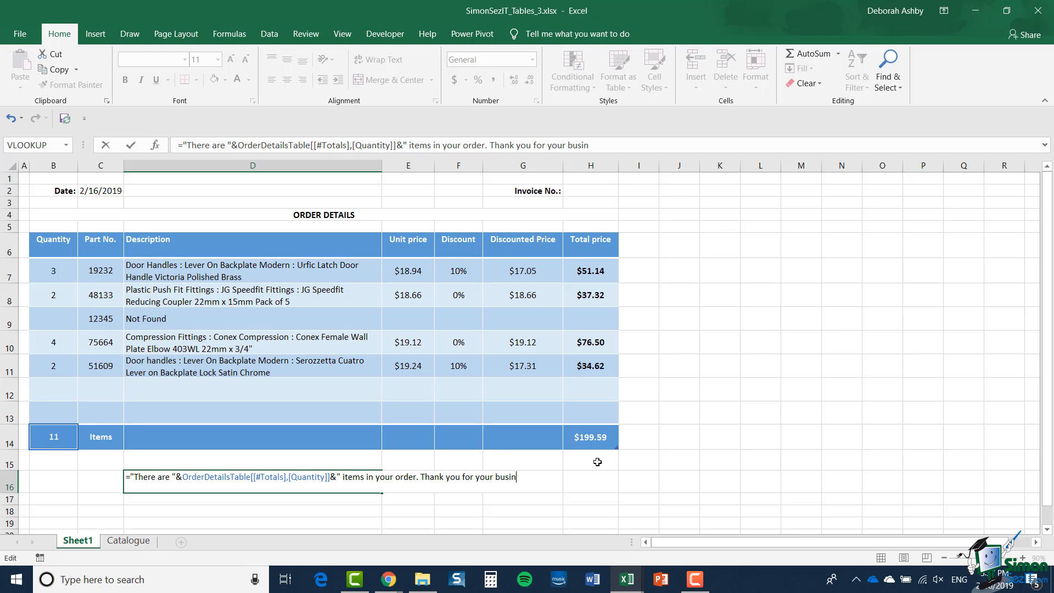
{"action": "type", "text": "ess\""}
{"action": "key", "text": "Return"}
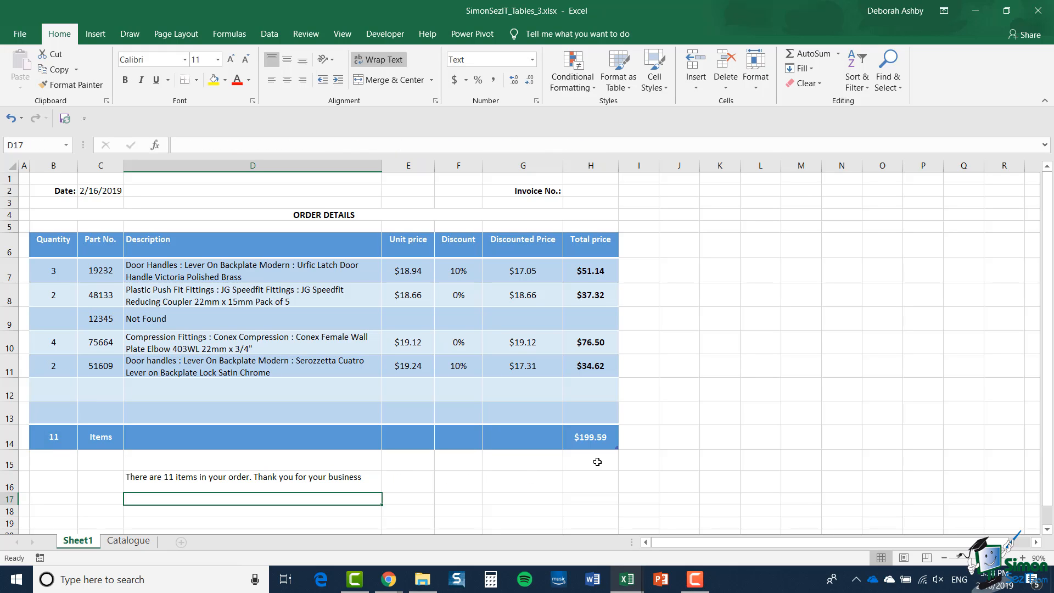